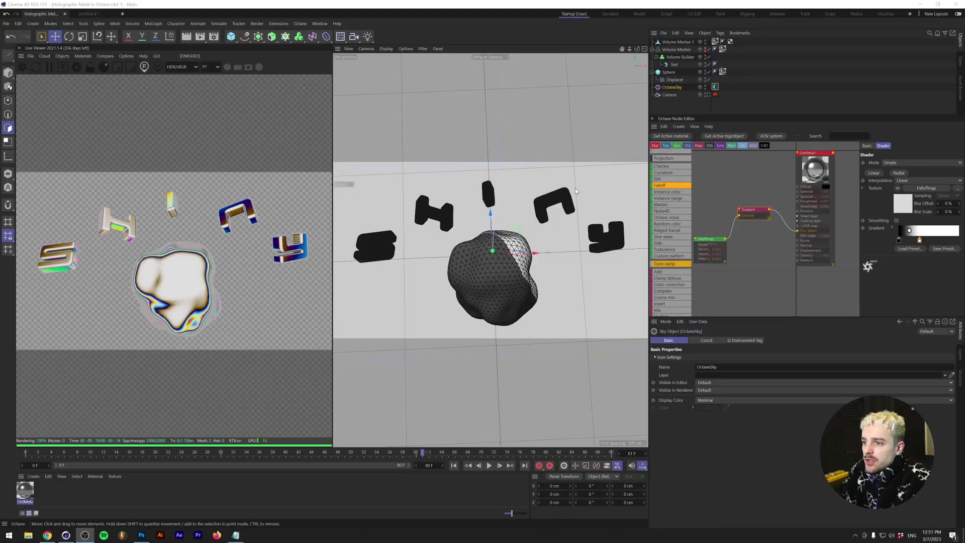
- Delete the extra Volume Mesher group that holds the text
{"action": "left_click", "coordinate": [676, 50]}
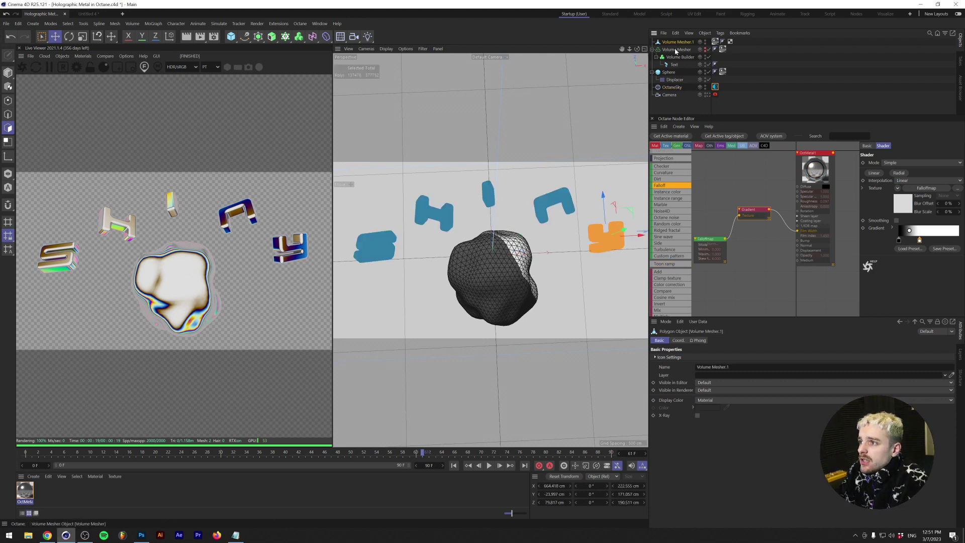
{"action": "key", "text": "Delete"}
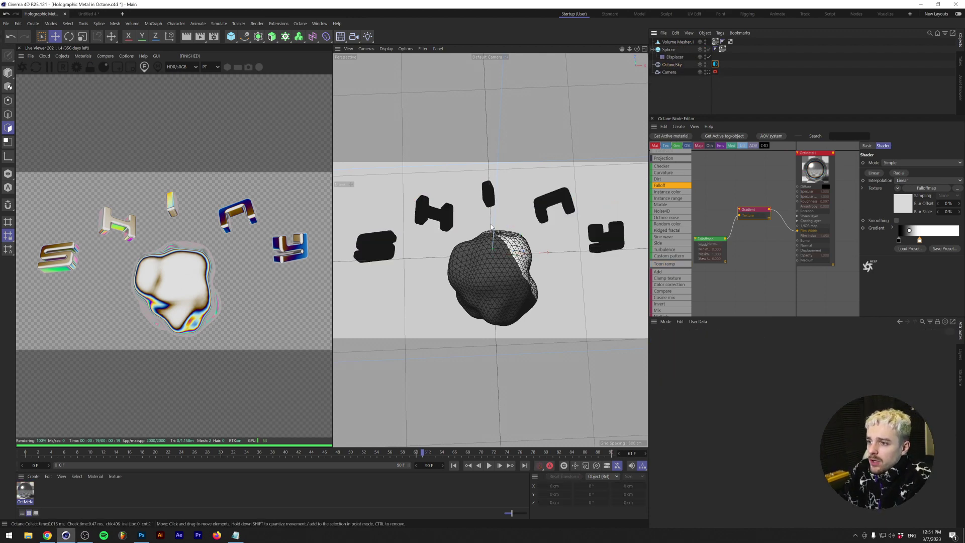
{"action": "left_click_drag", "start_coordinate": [491, 227], "coordinate": [442, 237], "text": "alt"}
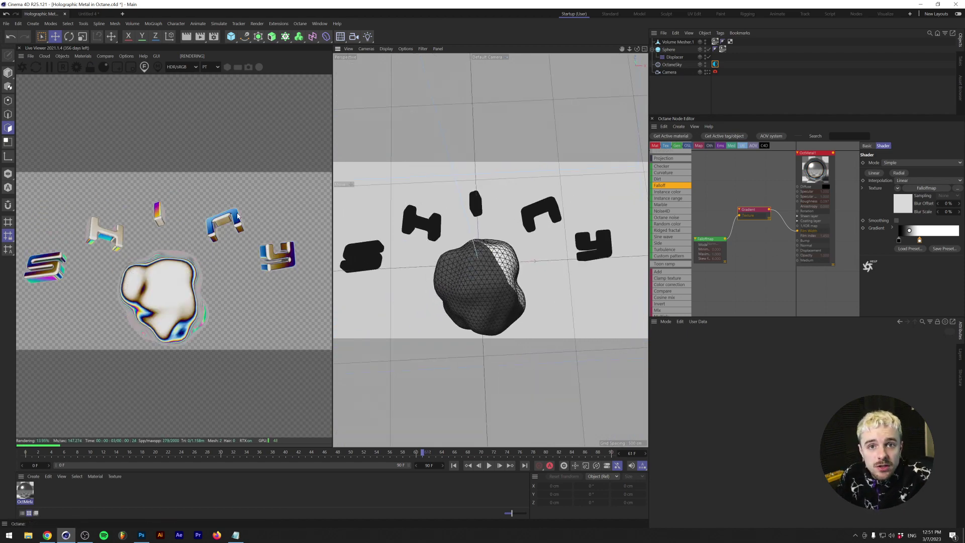
- Select the Sphere to inspect its settings while orbiting, then deselect it
{"action": "left_click", "coordinate": [480, 248]}
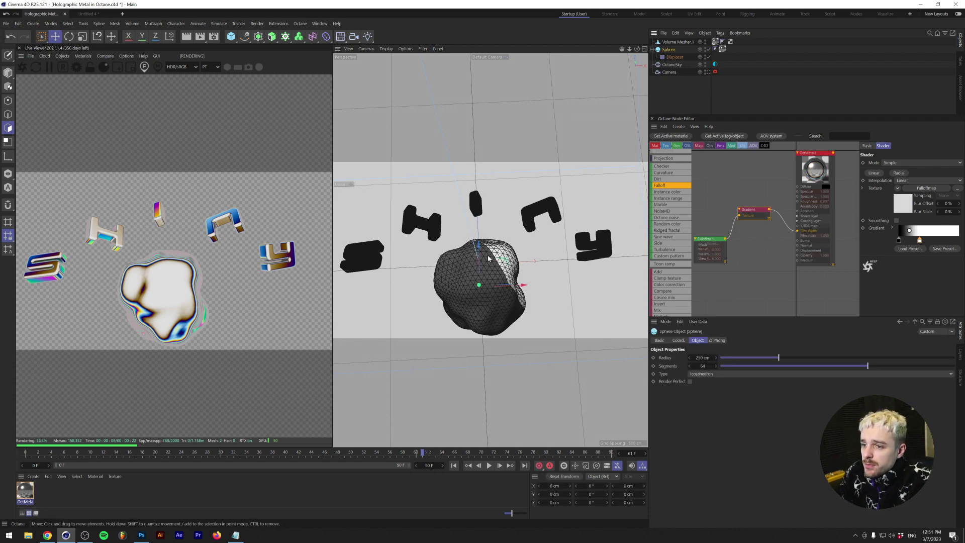
{"action": "left_click_drag", "start_coordinate": [489, 258], "coordinate": [435, 278], "text": "alt"}
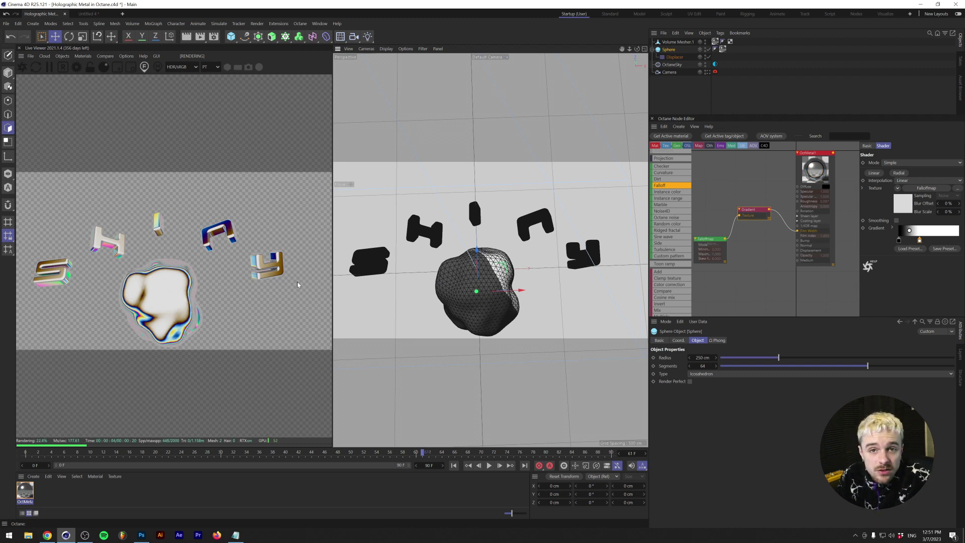
{"action": "left_click", "coordinate": [506, 135]}
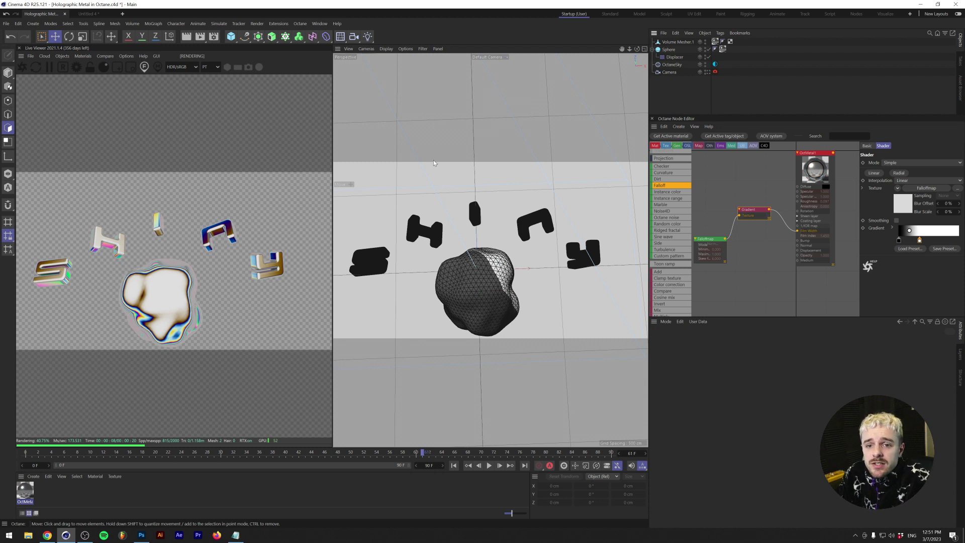
- Delete the OctaneSky environment and restart the live render
{"action": "left_click", "coordinate": [676, 64]}
{"action": "key", "text": "Delete"}
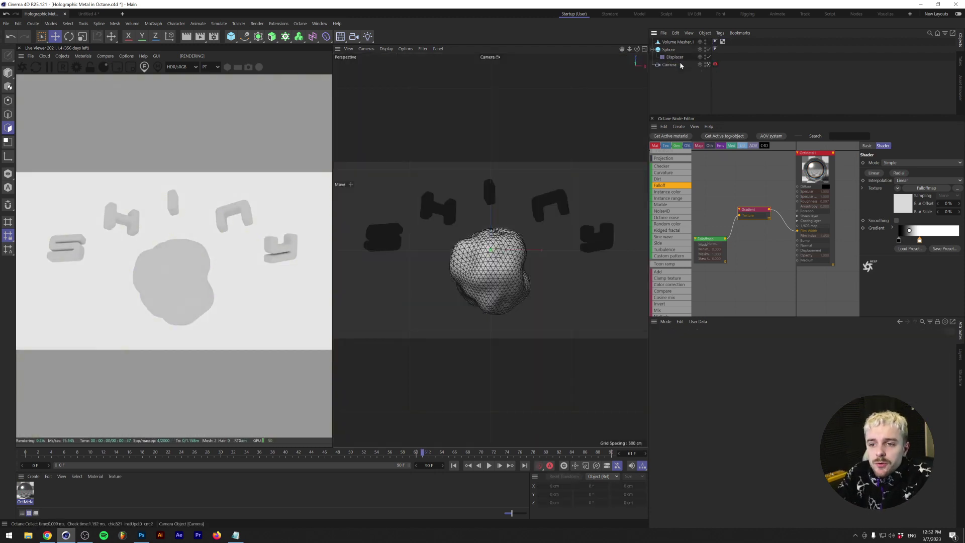
{"action": "left_click", "coordinate": [22, 67]}
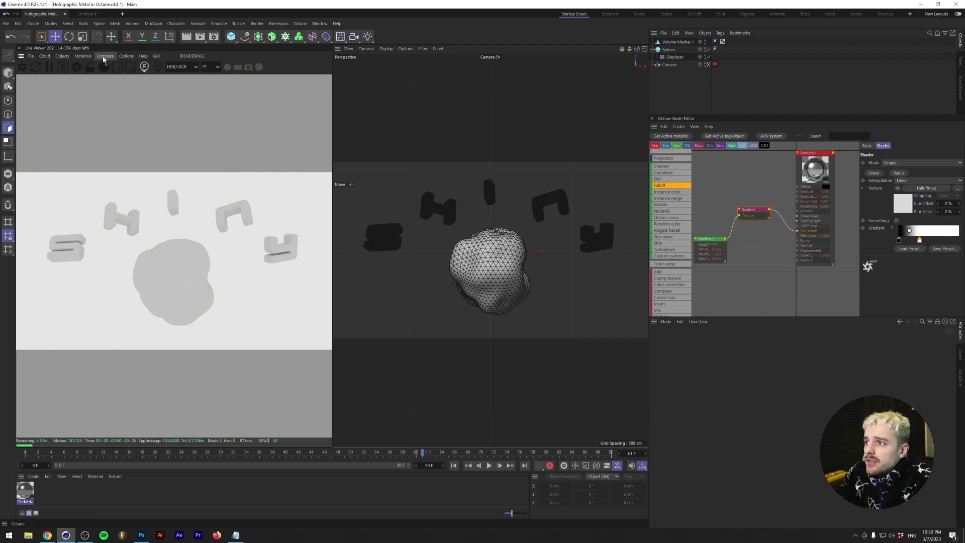
- Add an Octane HDRI Environment loading studio_small_01_4k.hdr, without copying it into the project
{"action": "left_click", "coordinate": [63, 57]}
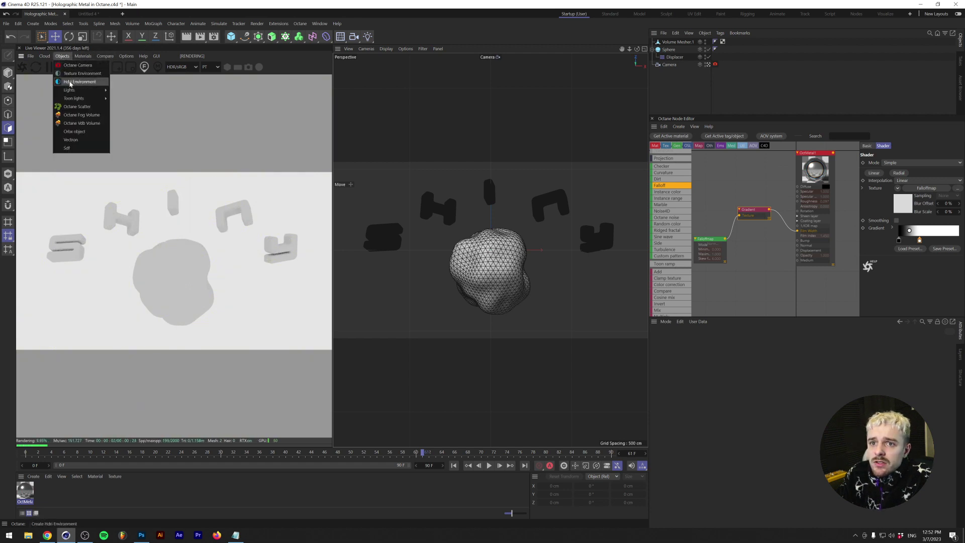
{"action": "left_click", "coordinate": [75, 82]}
{"action": "left_click", "coordinate": [815, 371]}
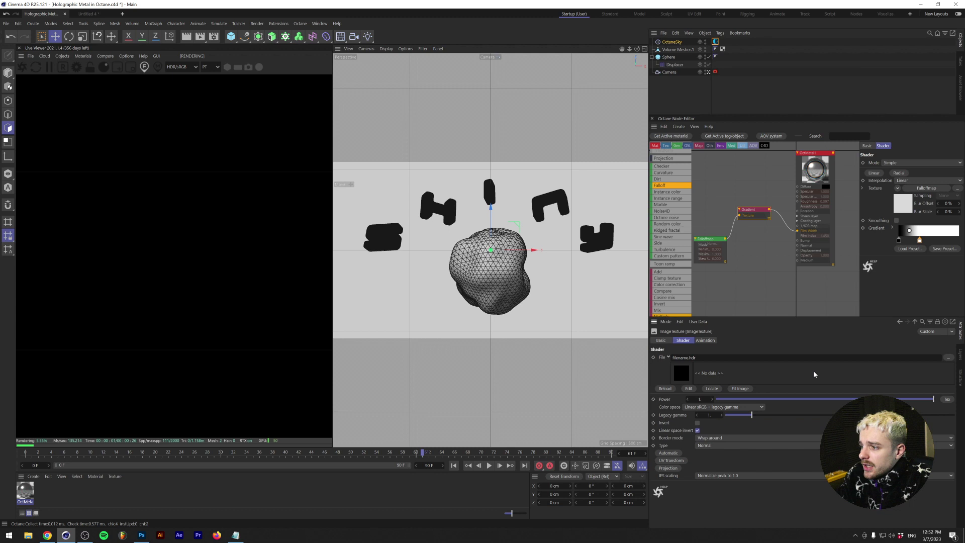
{"action": "left_click", "coordinate": [950, 358]}
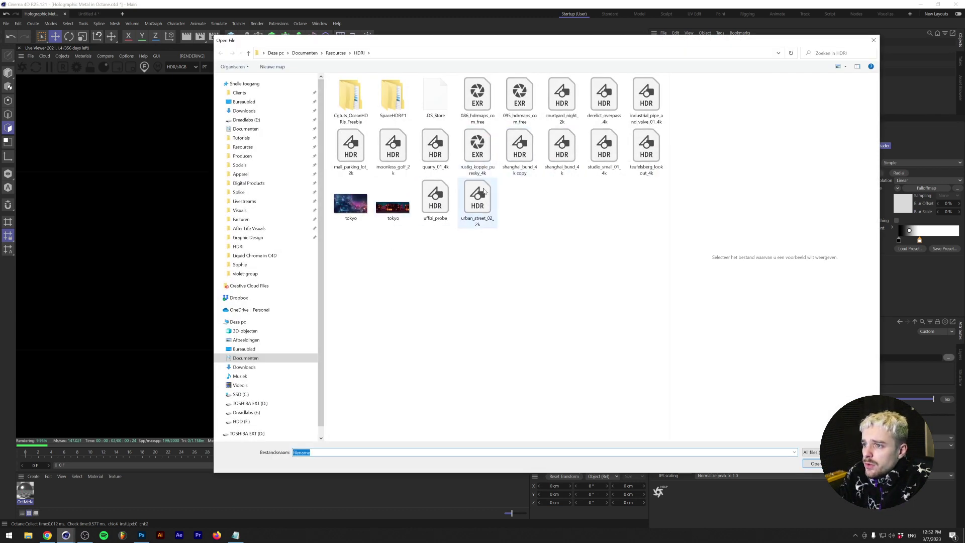
{"action": "double_click", "coordinate": [601, 157]}
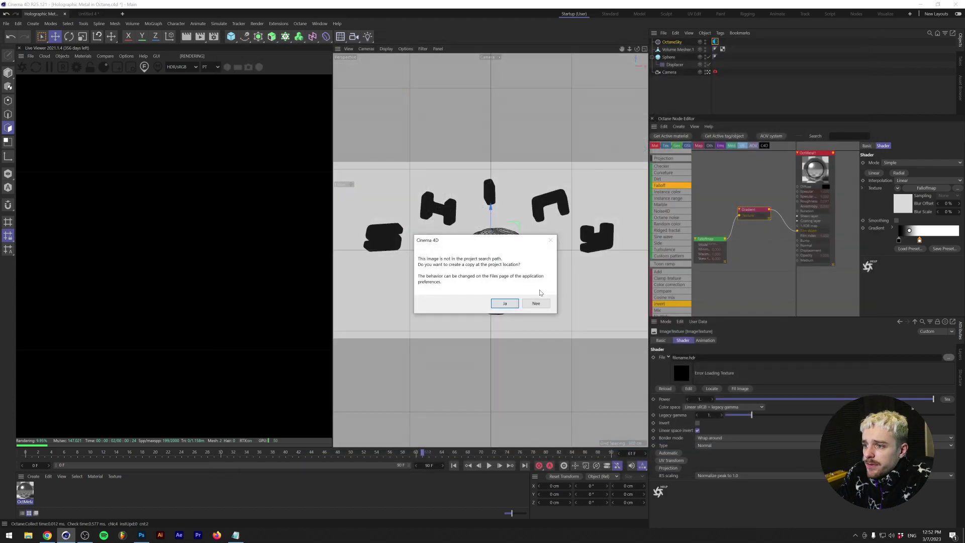
{"action": "left_click", "coordinate": [536, 303]}
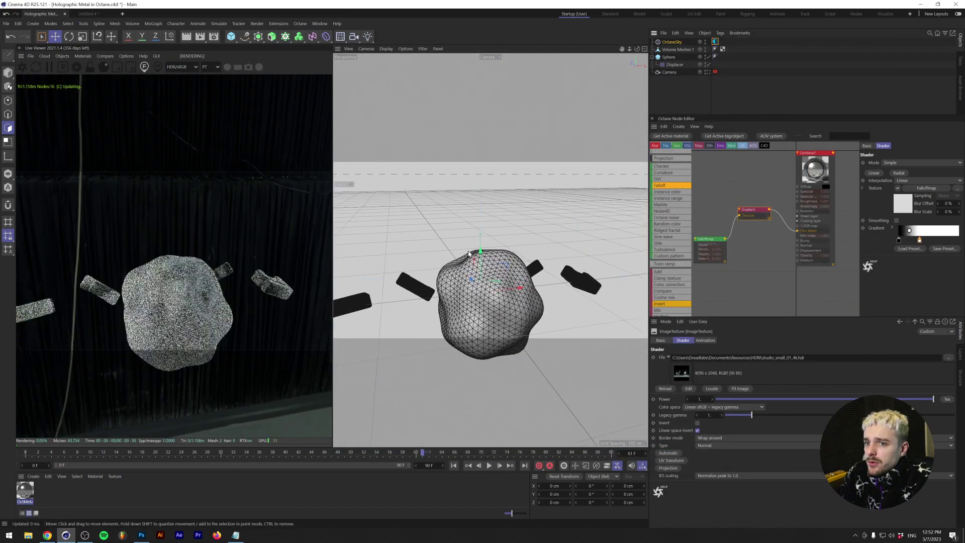
{"action": "left_click_drag", "start_coordinate": [379, 288], "coordinate": [482, 257], "text": "alt"}
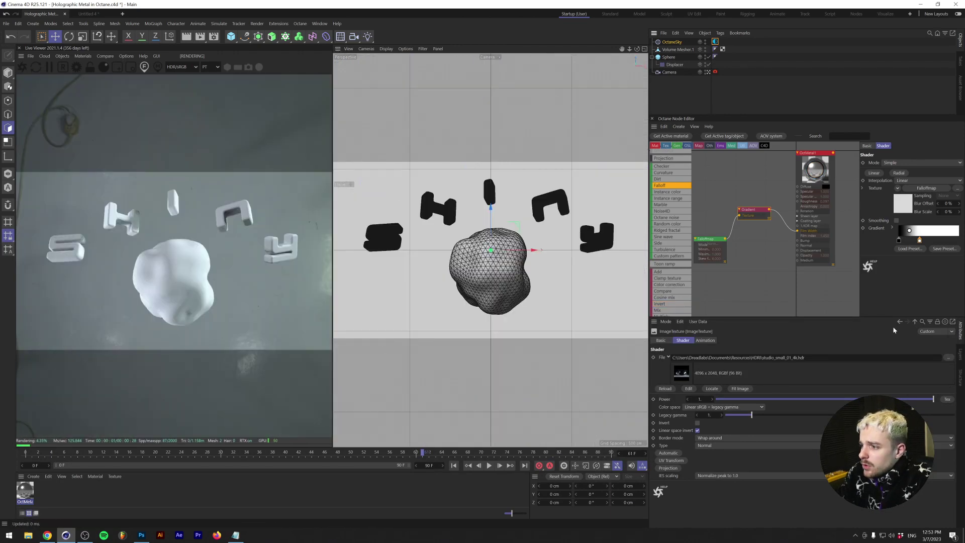
- Wrap the environment texture in a Gradient and raise its first knot's brightness to 85
{"action": "left_click", "coordinate": [900, 321]}
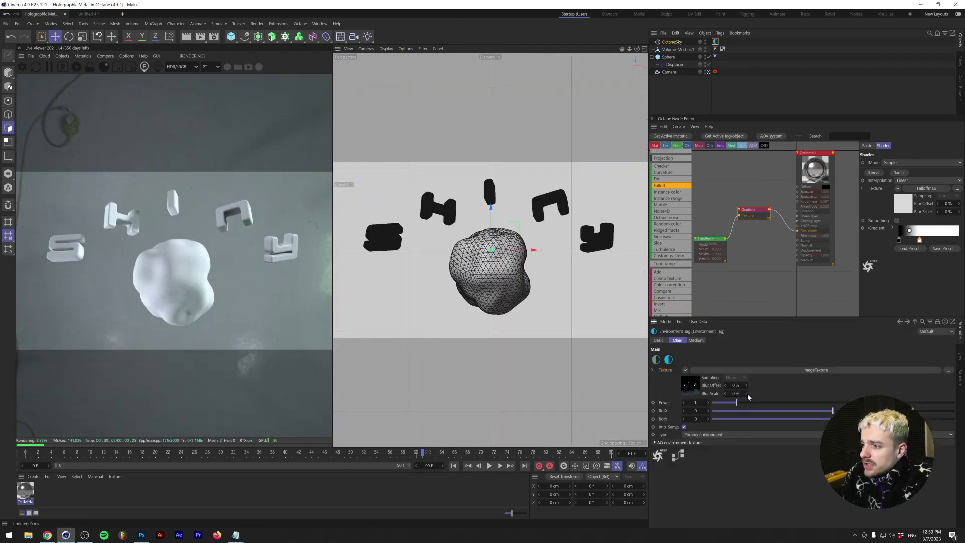
{"action": "left_click", "coordinate": [686, 371]}
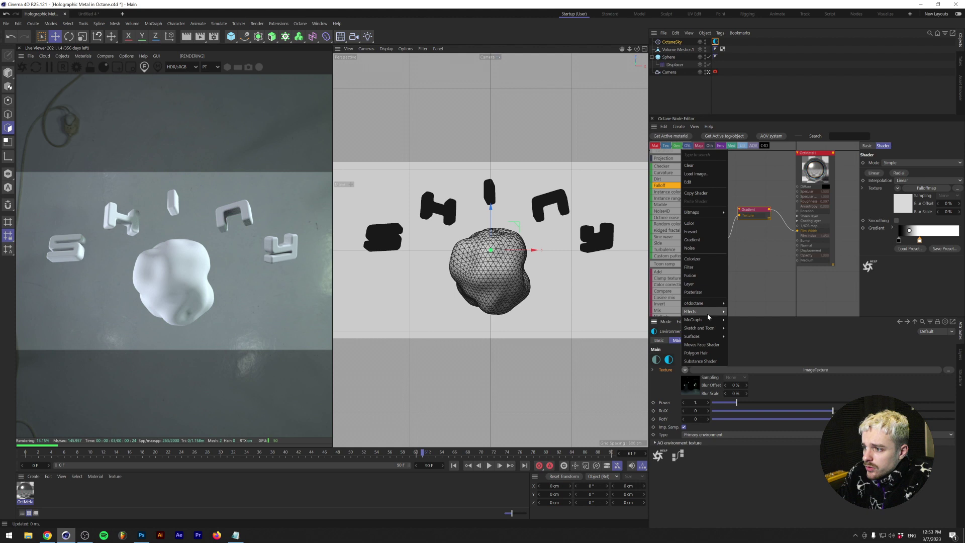
{"action": "mouse_move", "coordinate": [709, 307]}
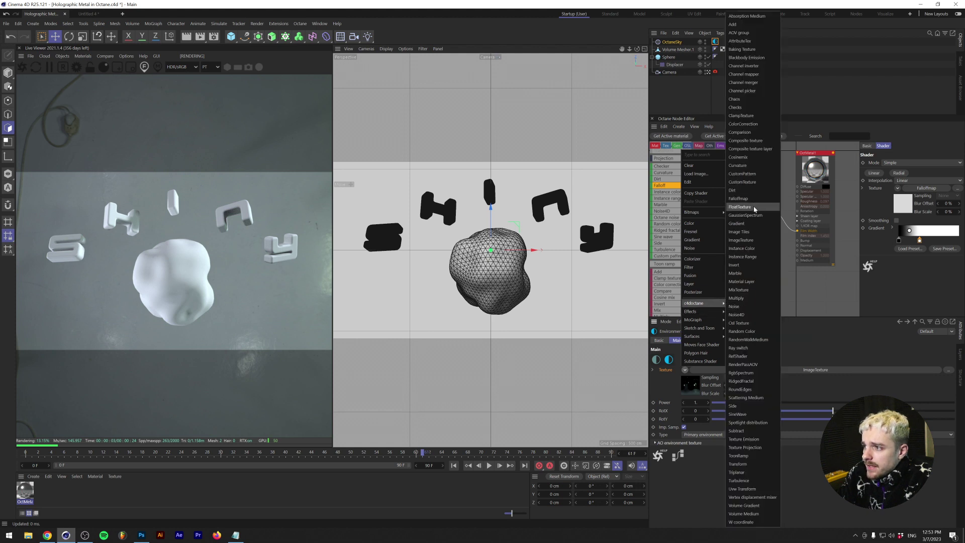
{"action": "left_click", "coordinate": [738, 223]}
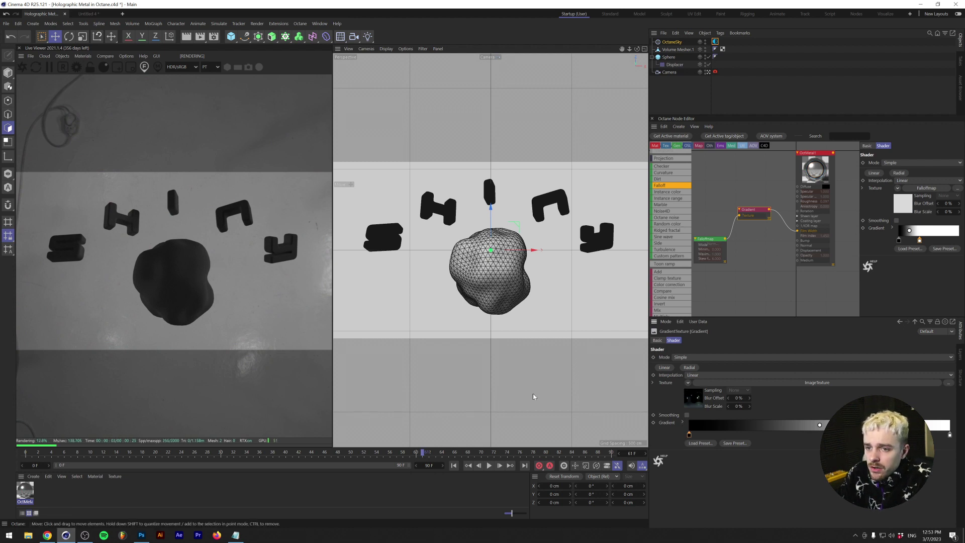
{"action": "double_click", "coordinate": [689, 435]}
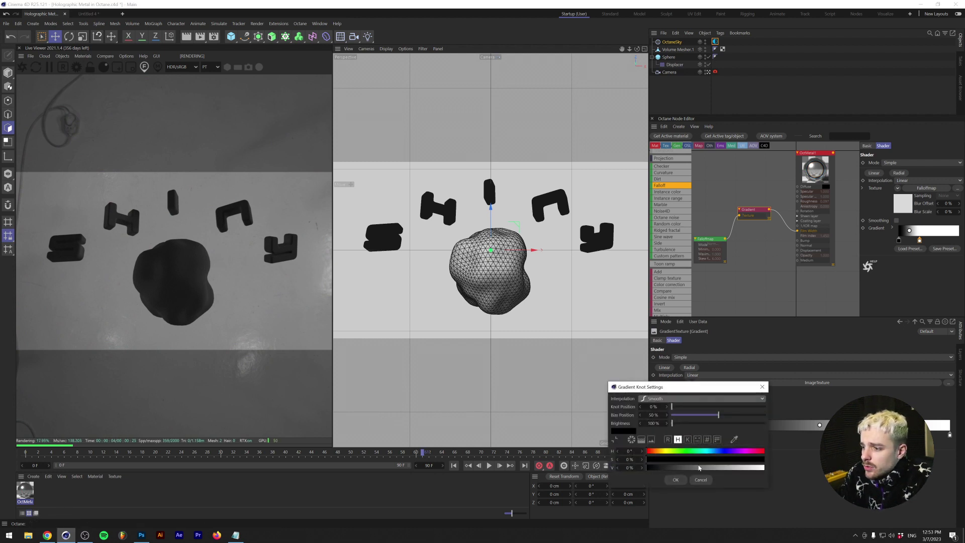
{"action": "left_click", "coordinate": [642, 466]}
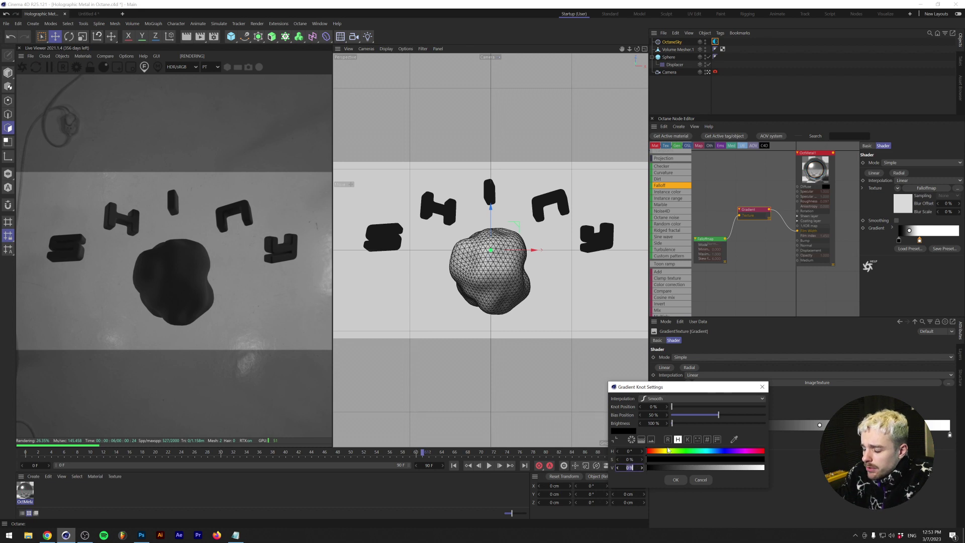
{"action": "type", "text": "85"}
{"action": "key", "text": "Return"}
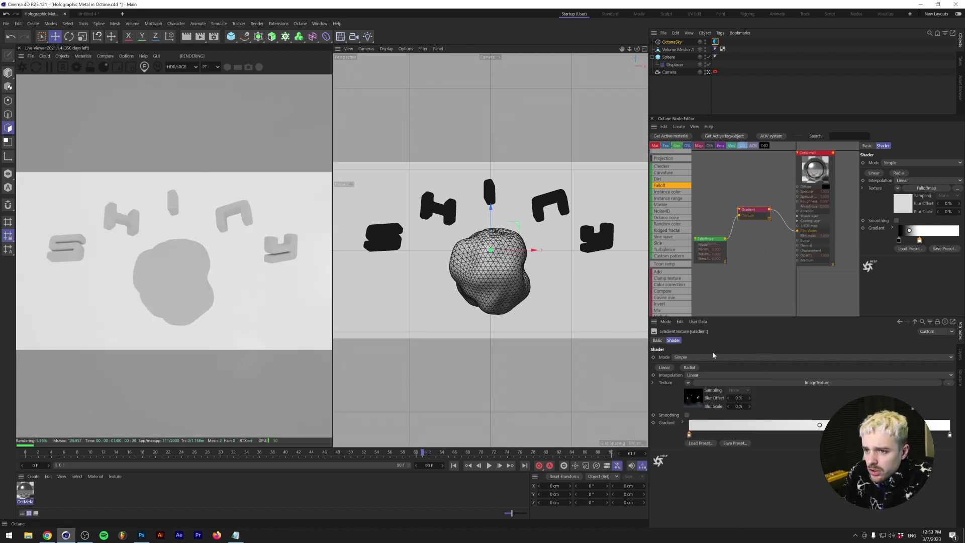
- Orbit the viewport, then activate the scene Camera as the view
{"action": "left_click_drag", "start_coordinate": [507, 274], "coordinate": [480, 229], "text": "alt"}
{"action": "left_click", "coordinate": [708, 72]}
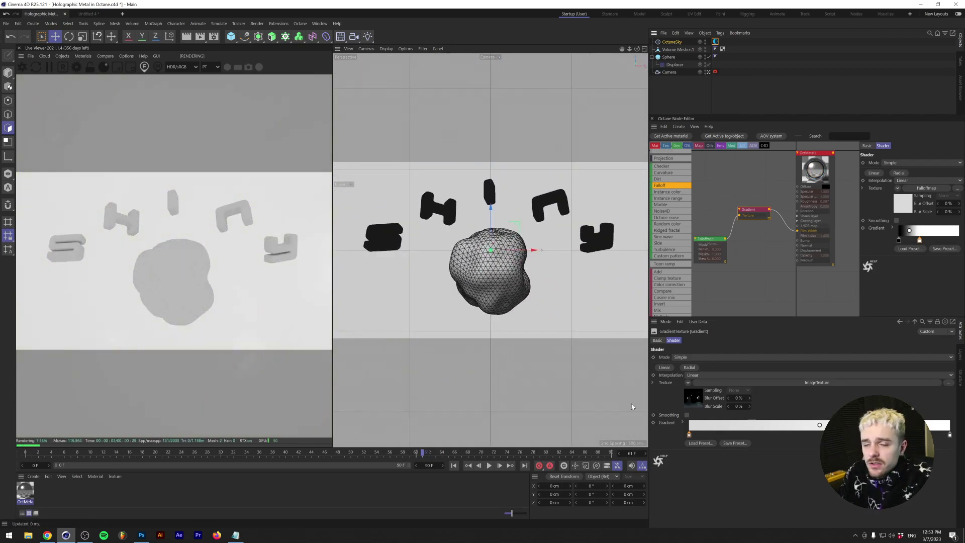
- Create a new Octane metallic material, OctMetal2
{"action": "left_click", "coordinate": [62, 56]}
{"action": "mouse_move", "coordinate": [87, 94]}
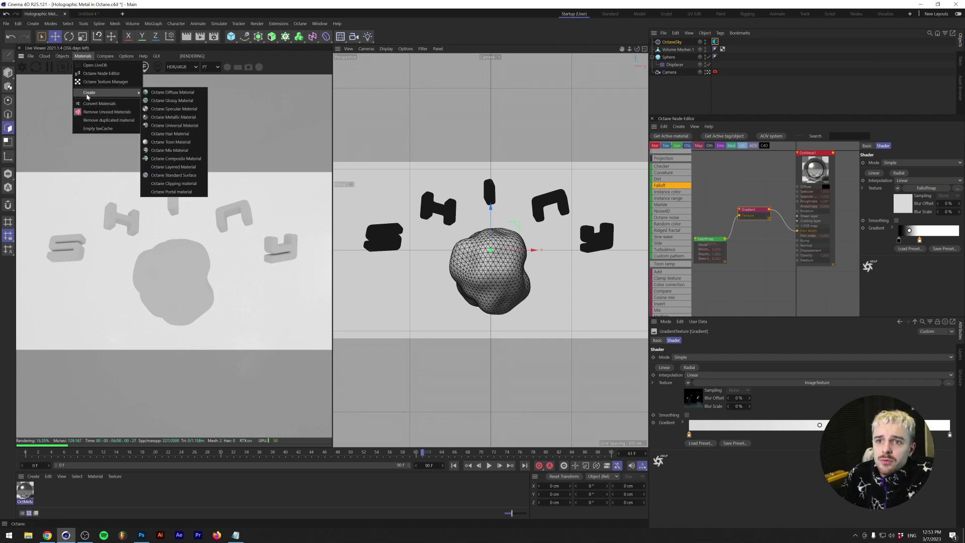
{"action": "left_click", "coordinate": [157, 117]}
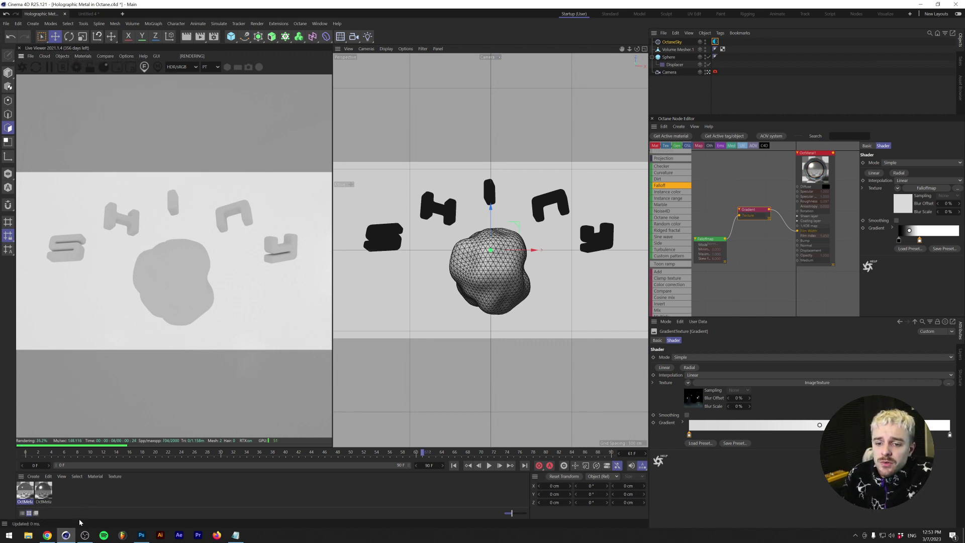
{"action": "double_click", "coordinate": [30, 494]}
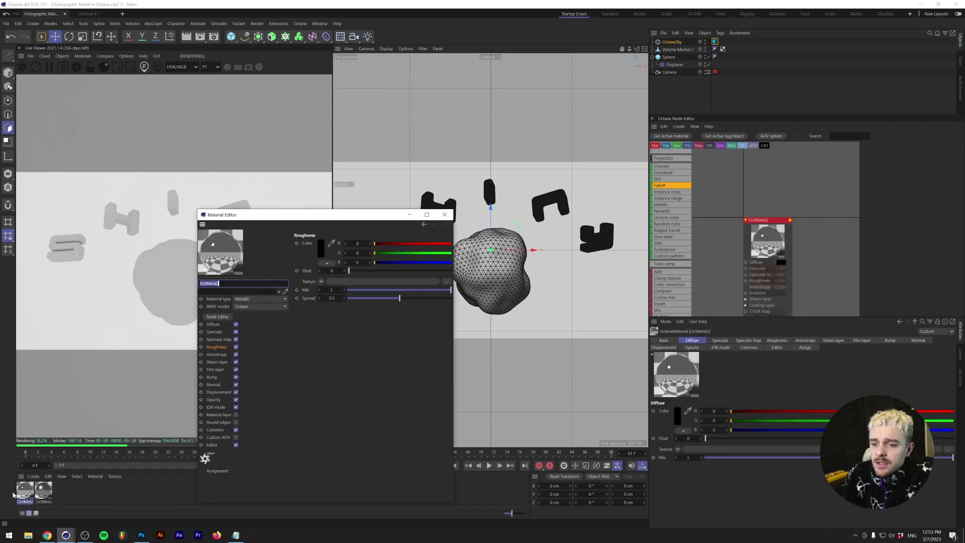
- Apply OctMetal2 to the SHINY letters and the sphere, with roughness about 0.026
{"action": "left_click", "coordinate": [28, 494]}
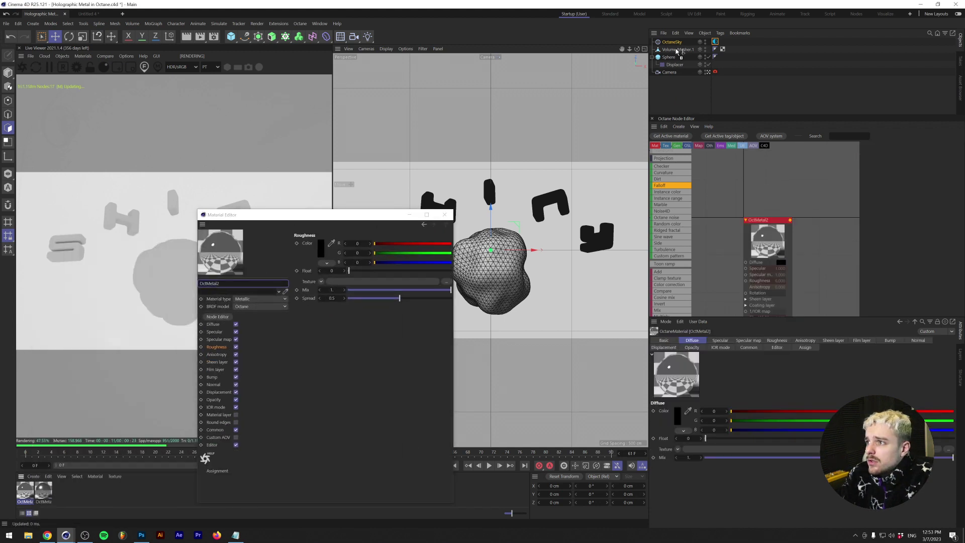
{"action": "left_click_drag", "start_coordinate": [677, 51], "coordinate": [678, 50]}
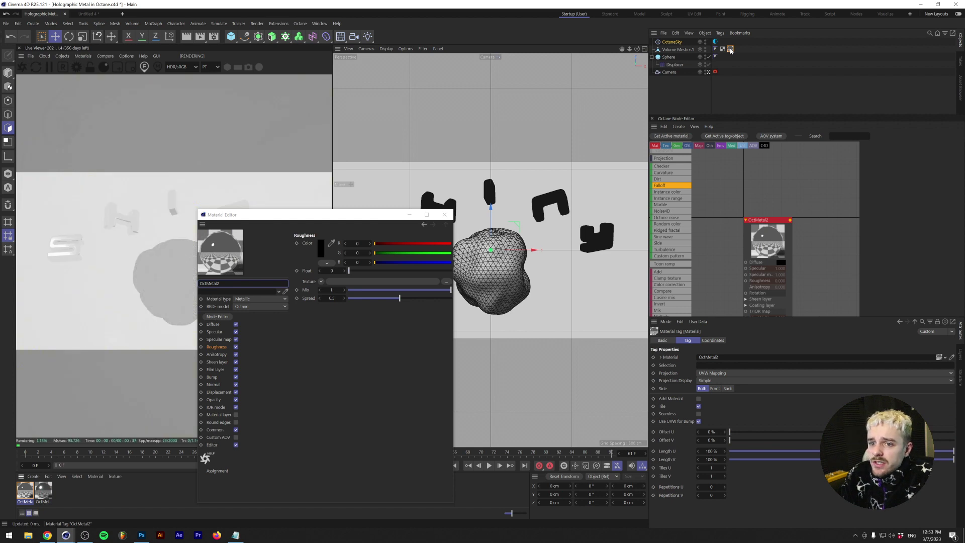
{"action": "left_click_drag", "start_coordinate": [726, 62], "coordinate": [725, 59]}
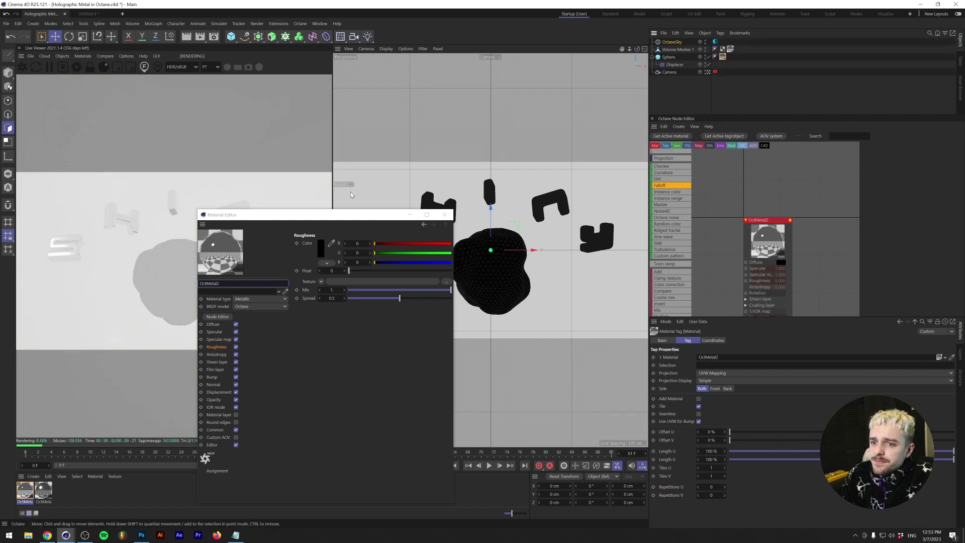
{"action": "left_click_drag", "start_coordinate": [266, 214], "coordinate": [398, 163]}
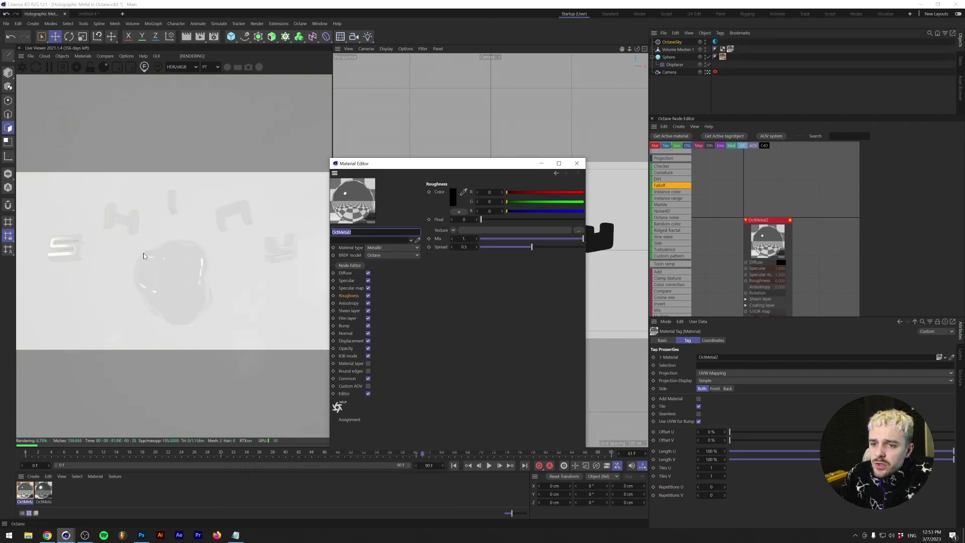
{"action": "left_click", "coordinate": [352, 296]}
{"action": "left_click_drag", "start_coordinate": [483, 219], "coordinate": [484, 219]}
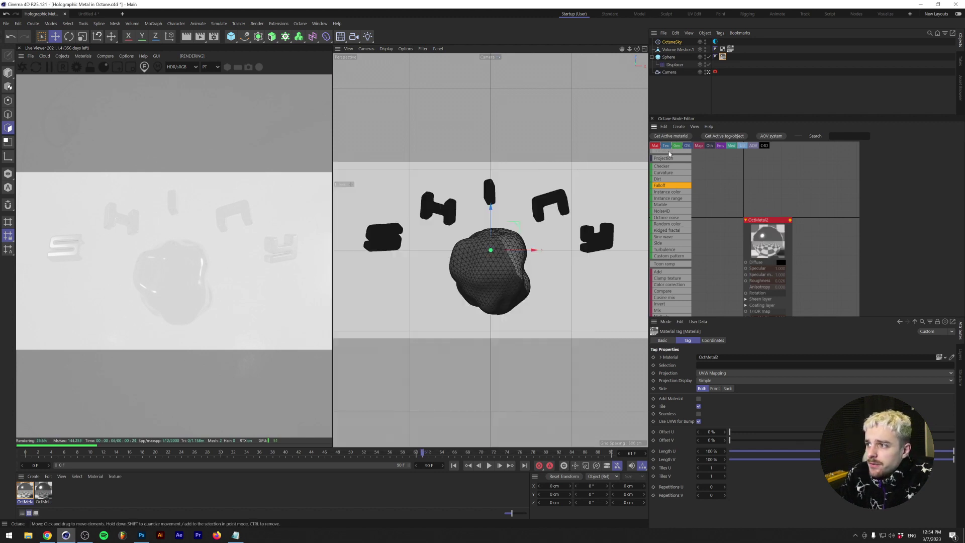
- Enlarge the node editor area and show the material's IOR settings
{"action": "left_click", "coordinate": [577, 163]}
{"action": "left_click_drag", "start_coordinate": [649, 207], "coordinate": [607, 208]}
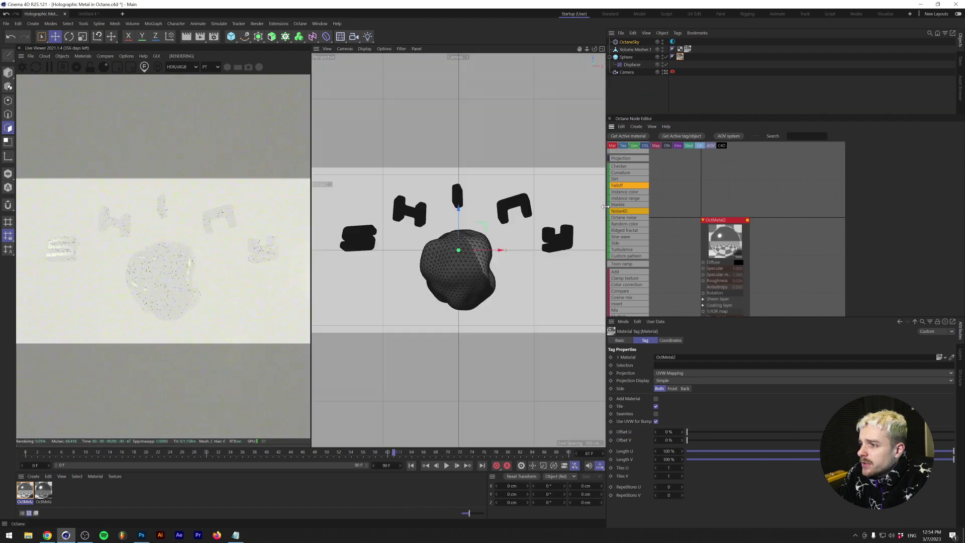
{"action": "left_click_drag", "start_coordinate": [693, 317], "coordinate": [694, 364]}
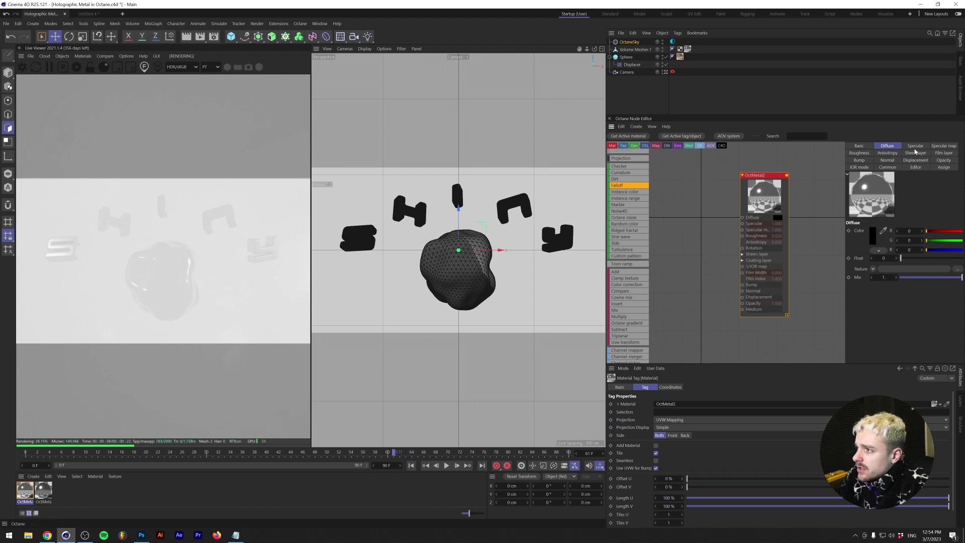
{"action": "left_click", "coordinate": [864, 168]}
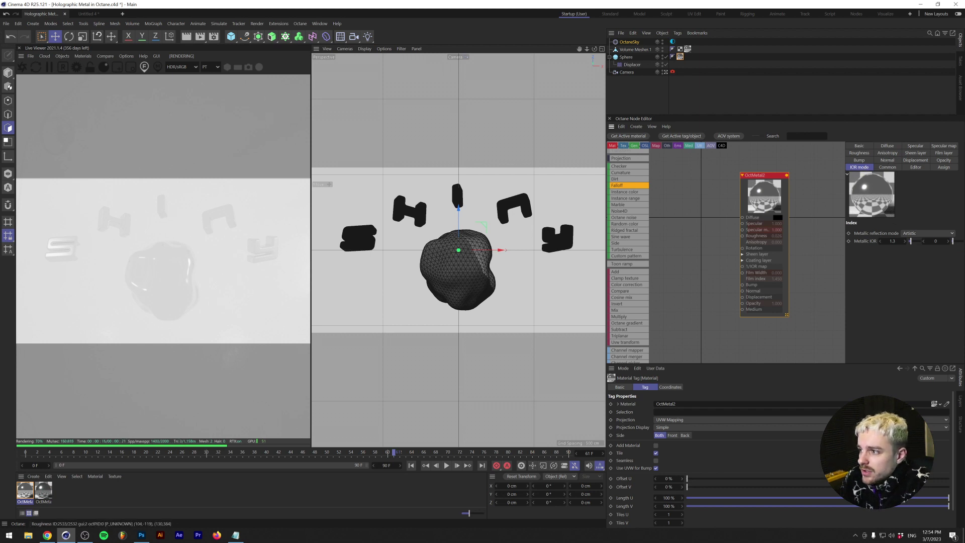
- Set OctMetal2's film layer to about 0.097
{"action": "double_click", "coordinate": [36, 497]}
{"action": "left_click_drag", "start_coordinate": [78, 239], "coordinate": [426, 176]}
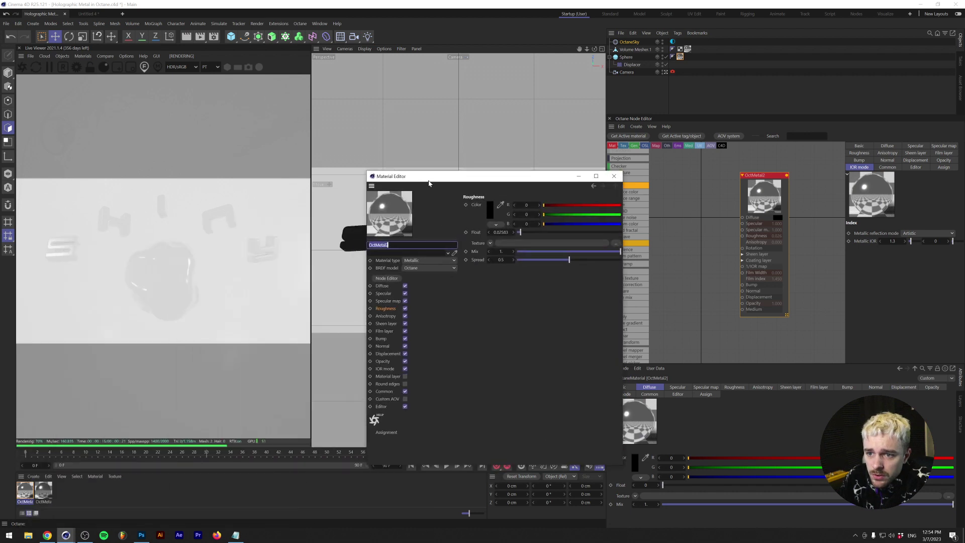
{"action": "left_click", "coordinate": [385, 332]}
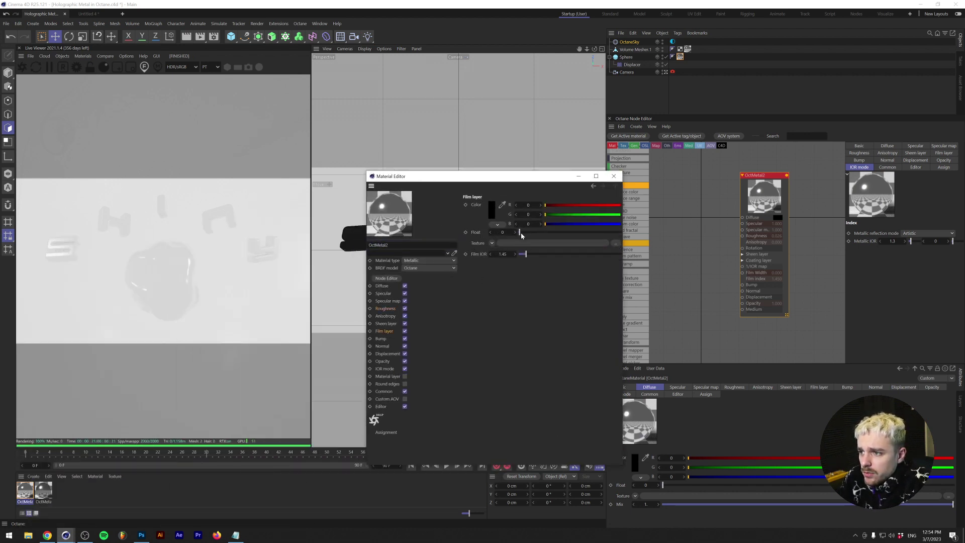
{"action": "mouse_move", "coordinate": [521, 232]}
{"action": "left_mouse_down"}
{"action": "mouse_move", "coordinate": [541, 234]}
{"action": "mouse_move", "coordinate": [519, 233]}
{"action": "left_mouse_up"}
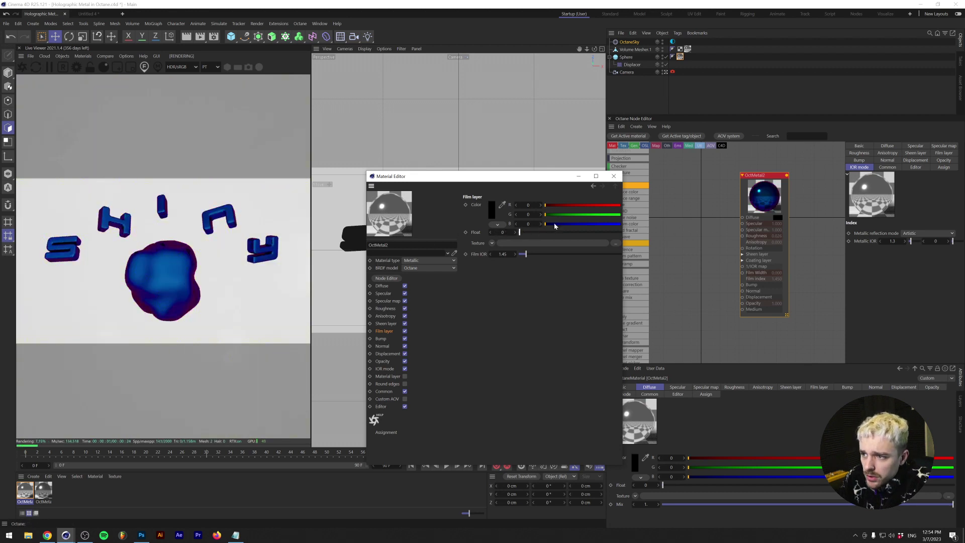
{"action": "left_click", "coordinate": [613, 176]}
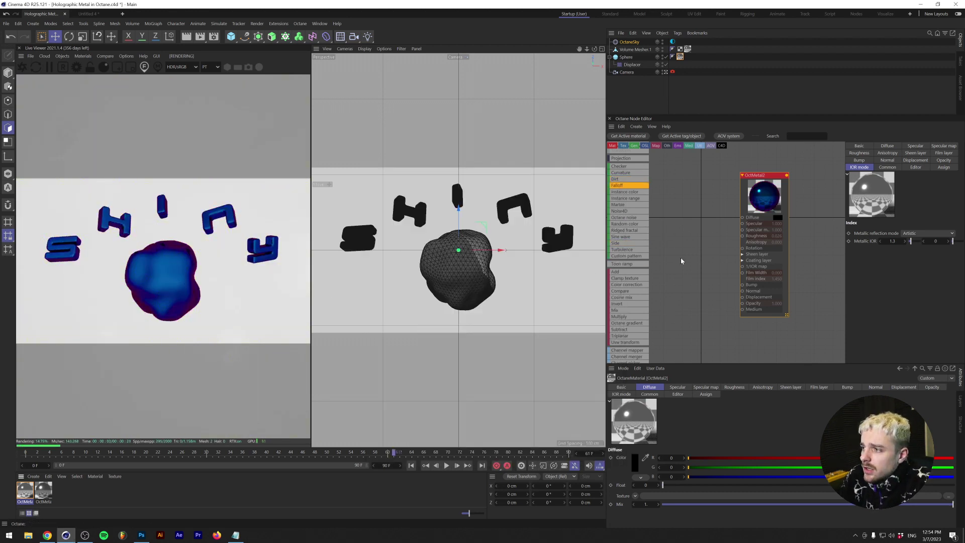
{"action": "middle_click_drag", "start_coordinate": [684, 234], "coordinate": [709, 255]}
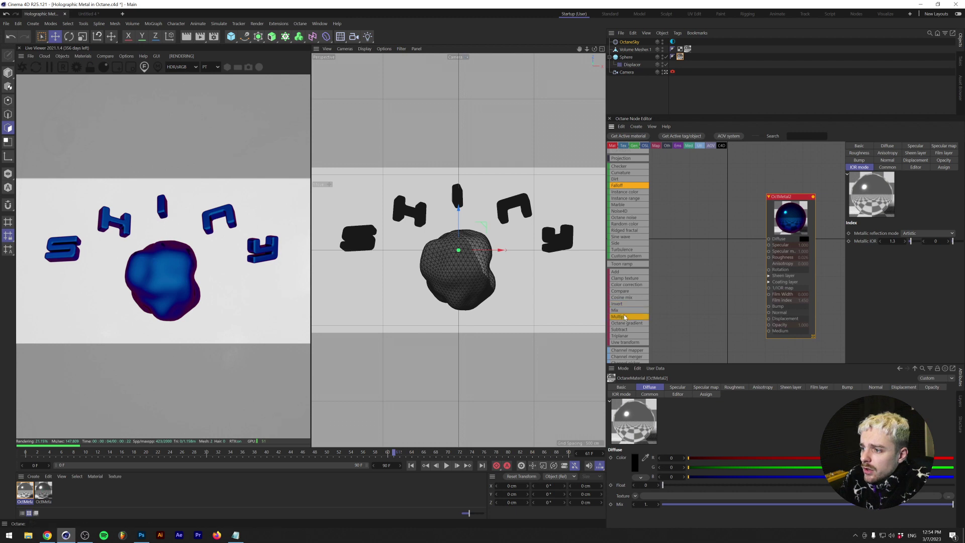
- Wire an Octane Gradient into OctMetal2's Film Width, fed by a Falloff map
{"action": "left_click_drag", "start_coordinate": [711, 269], "coordinate": [771, 297]}
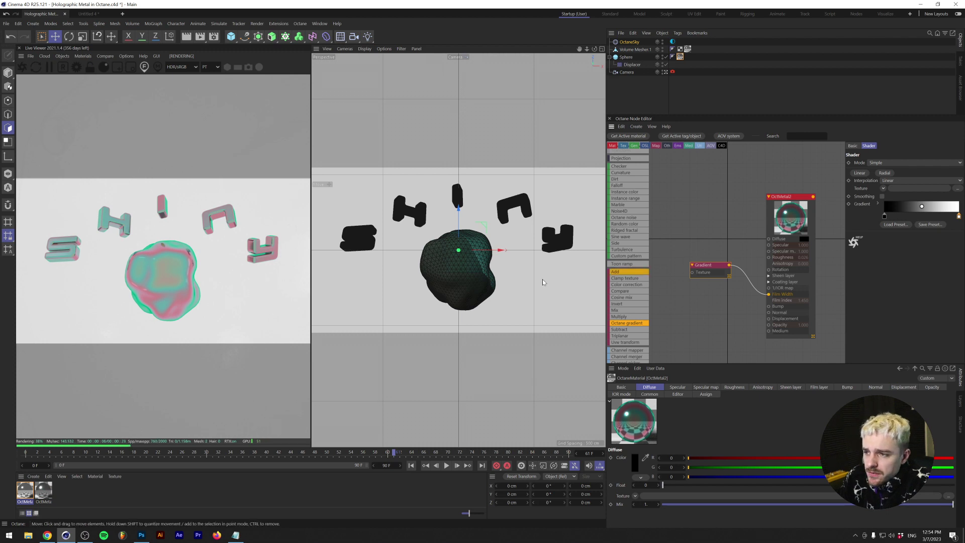
{"action": "left_click_drag", "start_coordinate": [697, 265], "coordinate": [707, 262]}
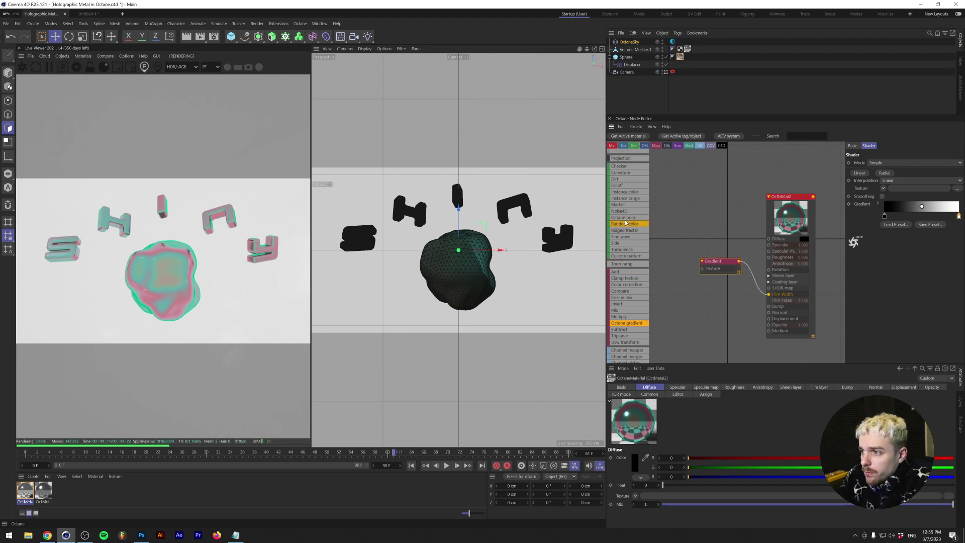
{"action": "left_click_drag", "start_coordinate": [629, 187], "coordinate": [666, 286]}
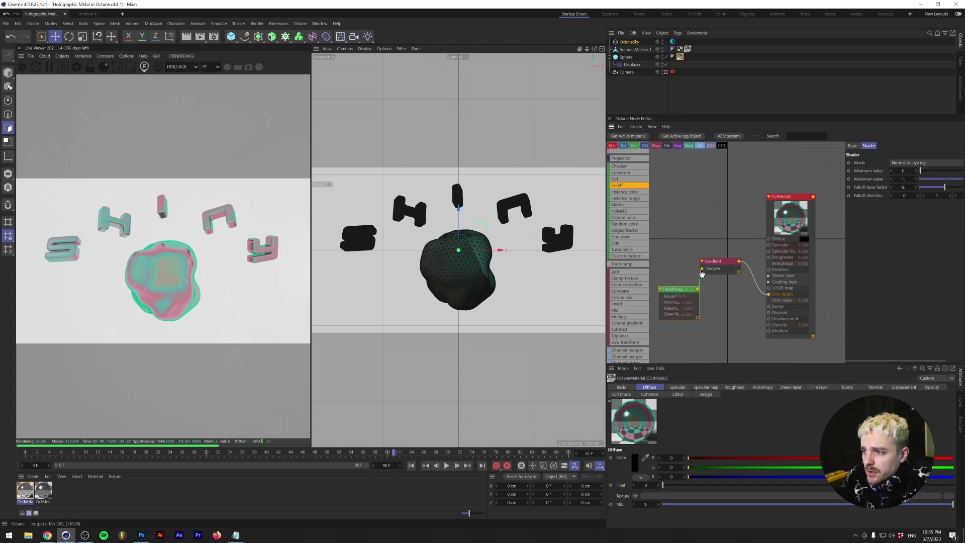
{"action": "left_click_drag", "start_coordinate": [702, 273], "coordinate": [680, 216]}
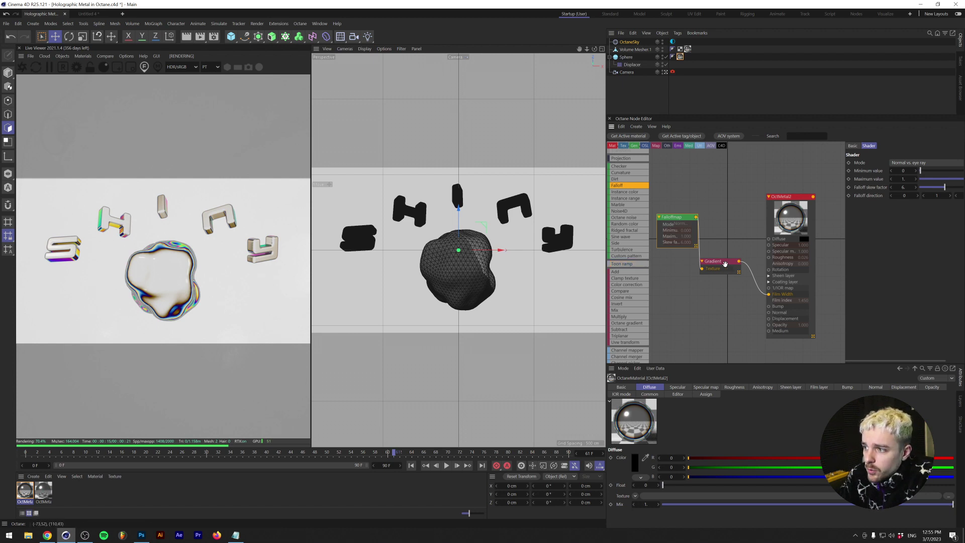
{"action": "left_click_drag", "start_coordinate": [725, 264], "coordinate": [735, 259]}
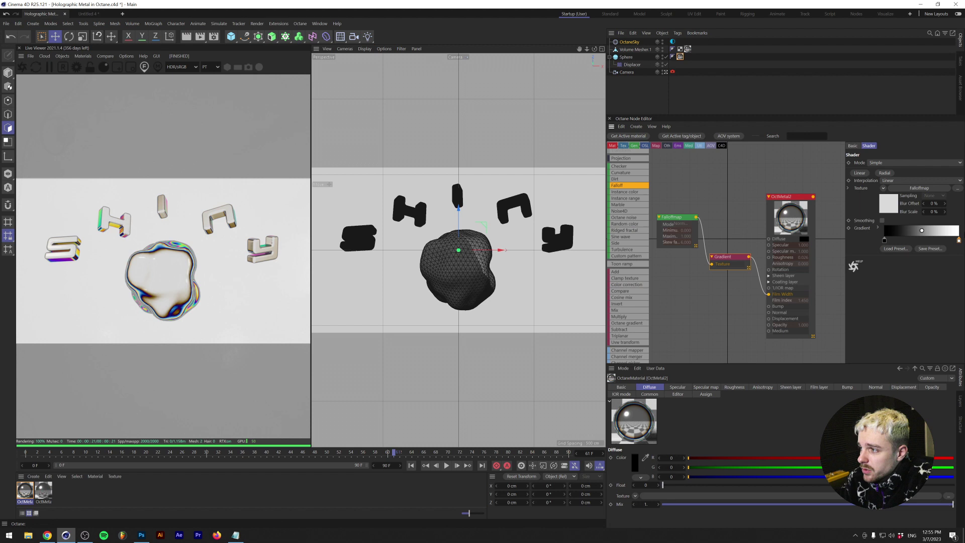
- Reposition the film-width Gradient's black and white knots, undoing the final white-point move
{"action": "mouse_move", "coordinate": [959, 241]}
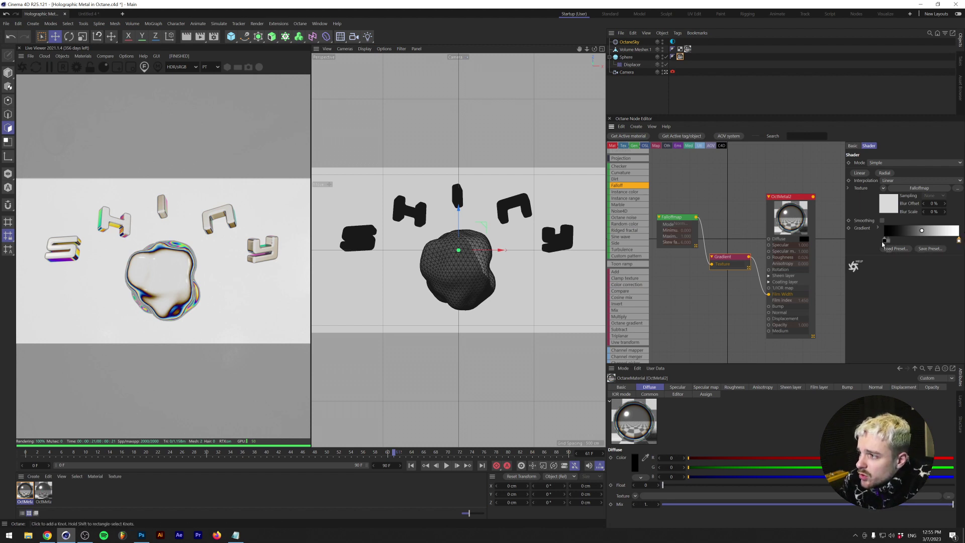
{"action": "left_click_drag", "start_coordinate": [846, 261], "coordinate": [825, 257]}
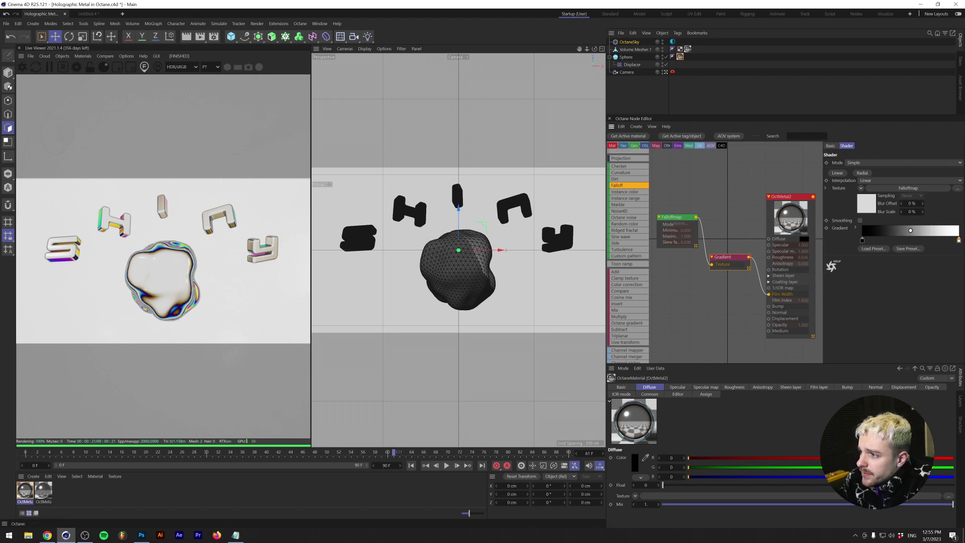
{"action": "mouse_move", "coordinate": [956, 242]}
{"action": "left_mouse_down"}
{"action": "mouse_move", "coordinate": [873, 242]}
{"action": "mouse_move", "coordinate": [959, 240]}
{"action": "left_mouse_up"}
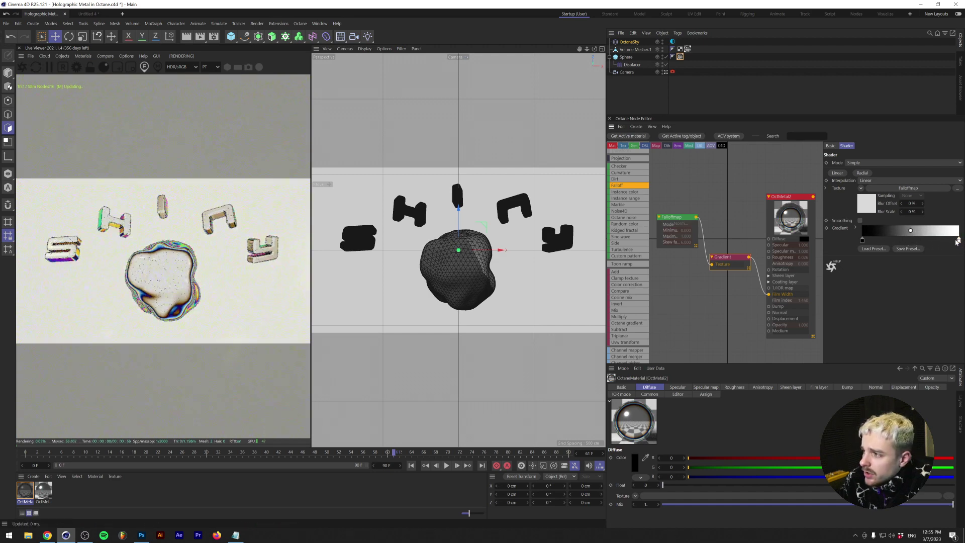
{"action": "mouse_move", "coordinate": [862, 240]}
{"action": "left_mouse_down"}
{"action": "mouse_move", "coordinate": [889, 243]}
{"action": "mouse_move", "coordinate": [856, 242]}
{"action": "left_mouse_up"}
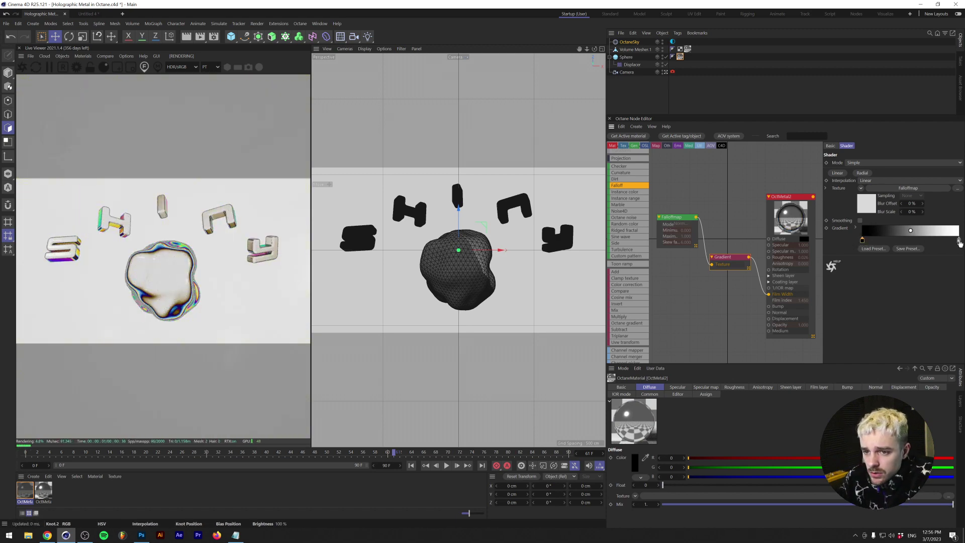
{"action": "mouse_move", "coordinate": [959, 240]}
{"action": "left_mouse_down"}
{"action": "mouse_move", "coordinate": [911, 241]}
{"action": "mouse_move", "coordinate": [957, 240]}
{"action": "left_mouse_up"}
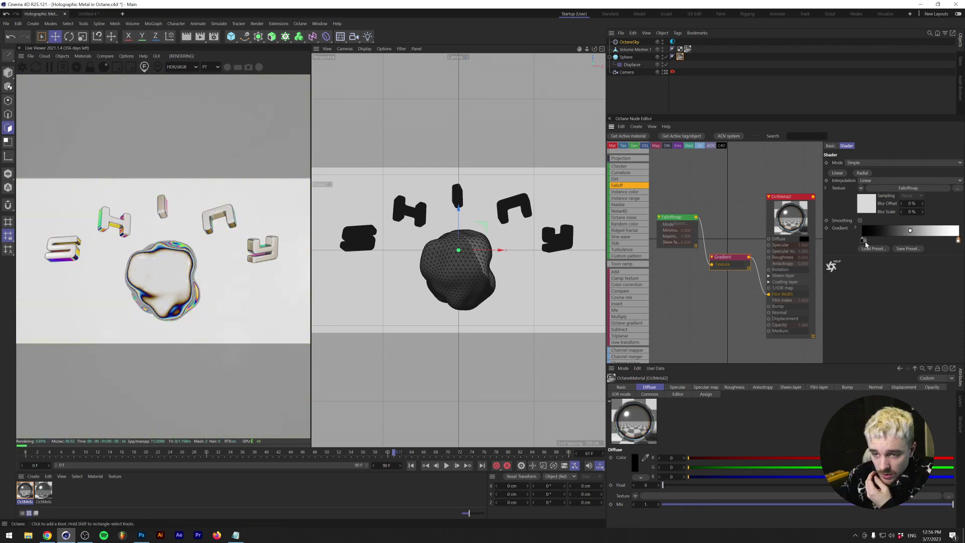
{"action": "key", "text": "ctrl+z"}
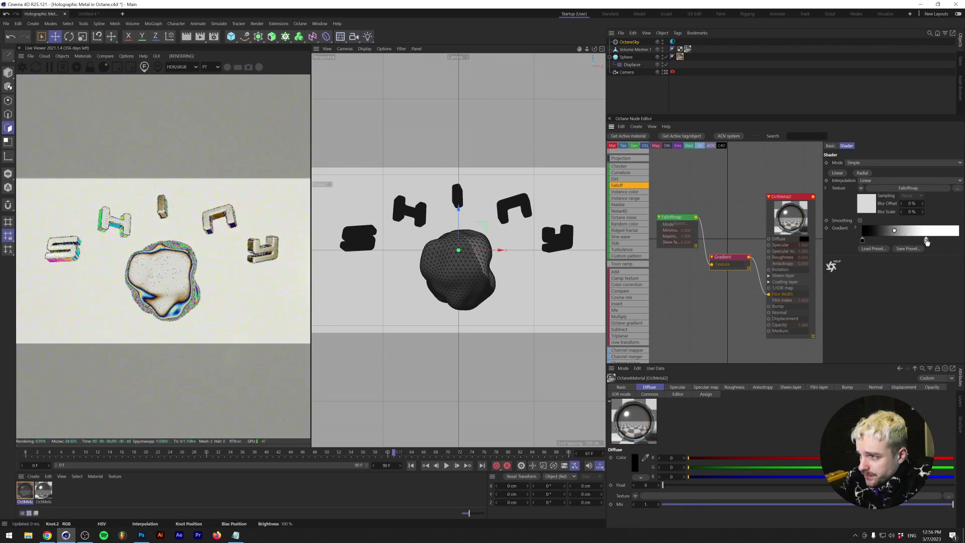